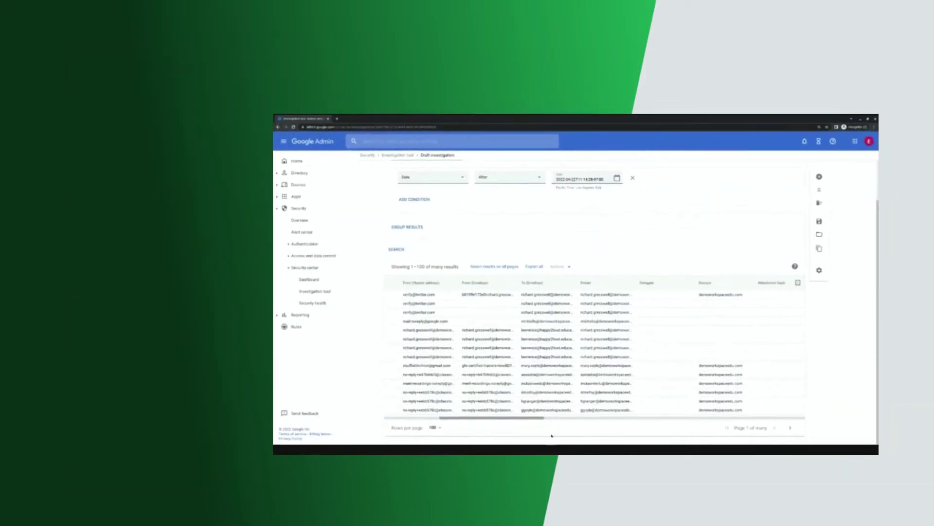
# Step: Scroll the investigation results table right to view its columns, then back left
pyautogui.hscroll(3, 551, 435)
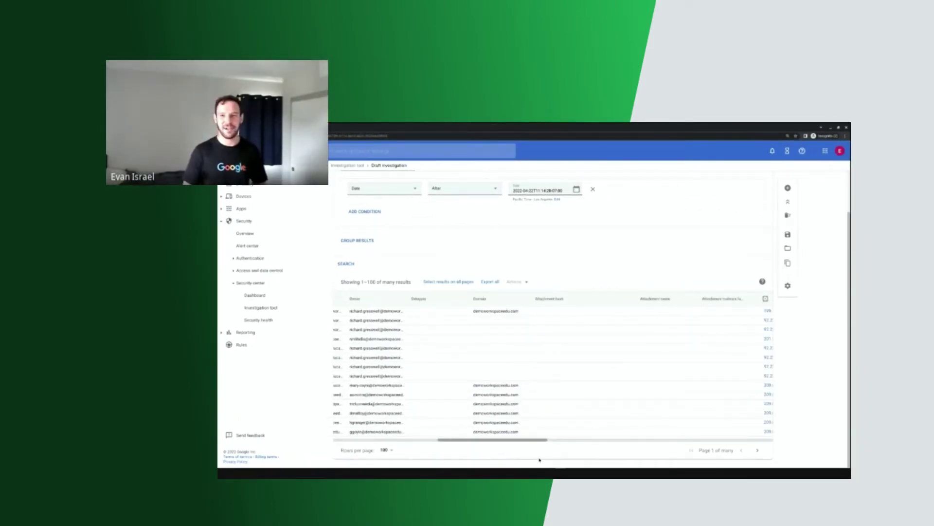
pyautogui.hscroll(4, 539, 460)
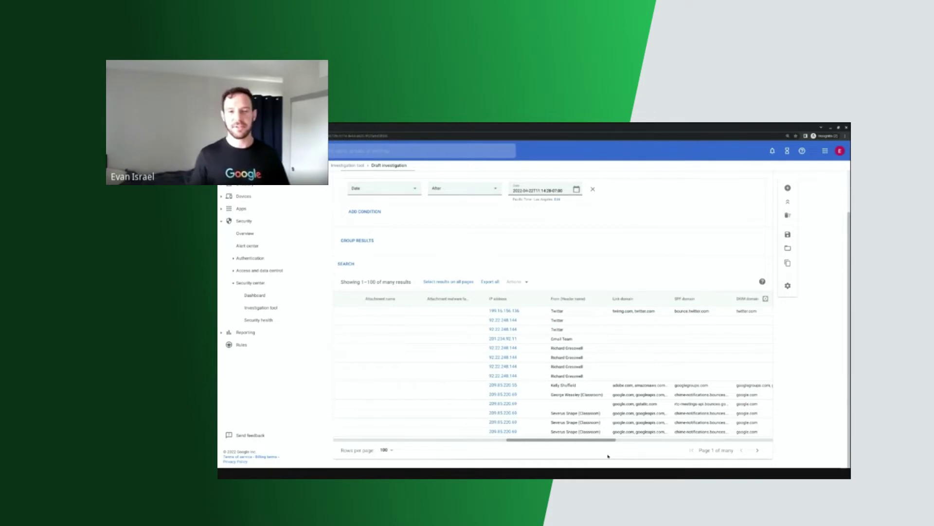
pyautogui.hscroll(-2, 589, 453)
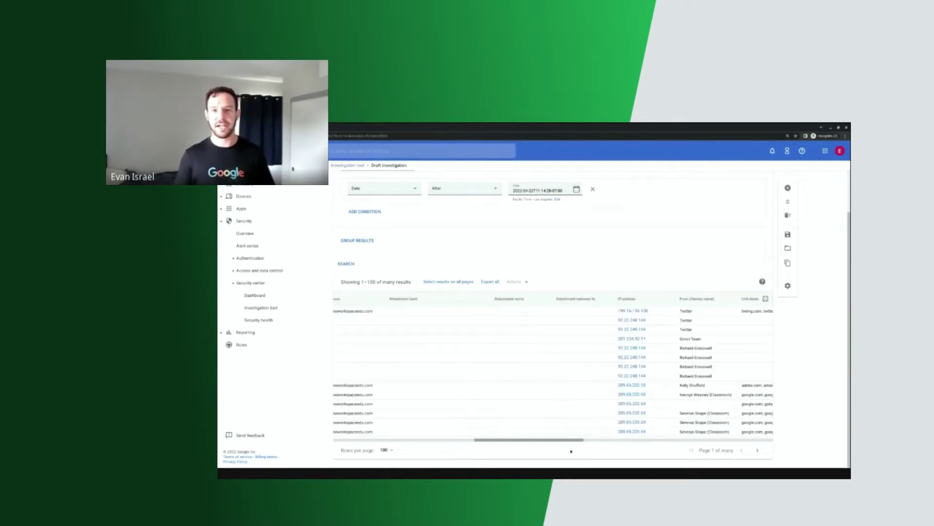
pyautogui.hscroll(-3, 571, 451)
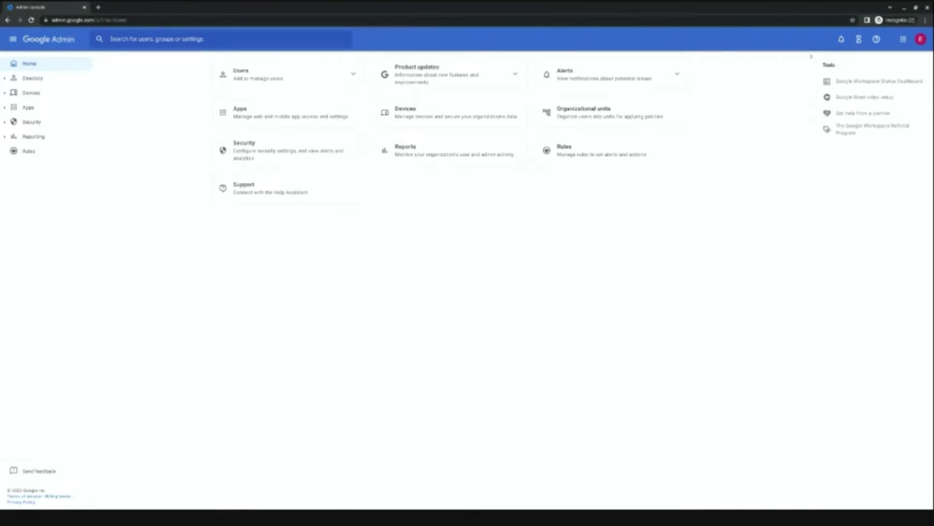
# Step: Go to Security > Security center > Investigation tool for a blank Search 1
pyautogui.click(10, 128)
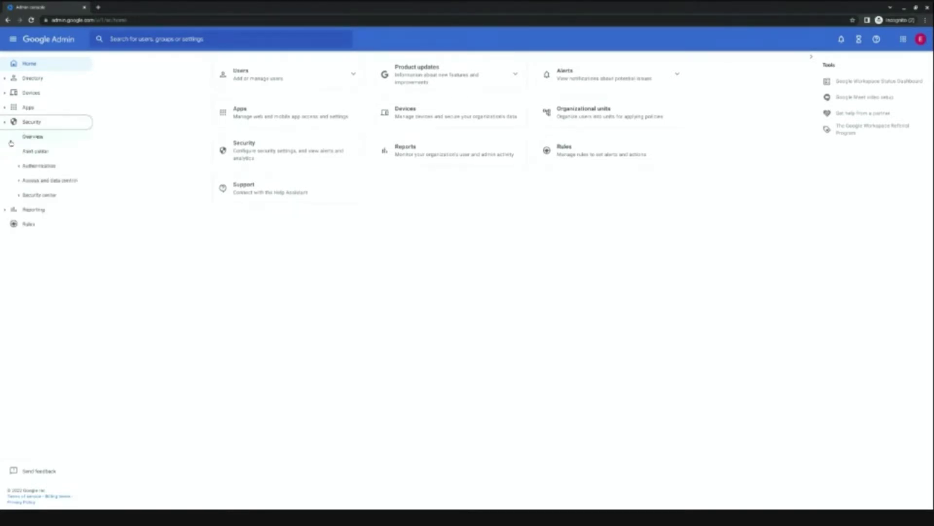
pyautogui.click(32, 195)
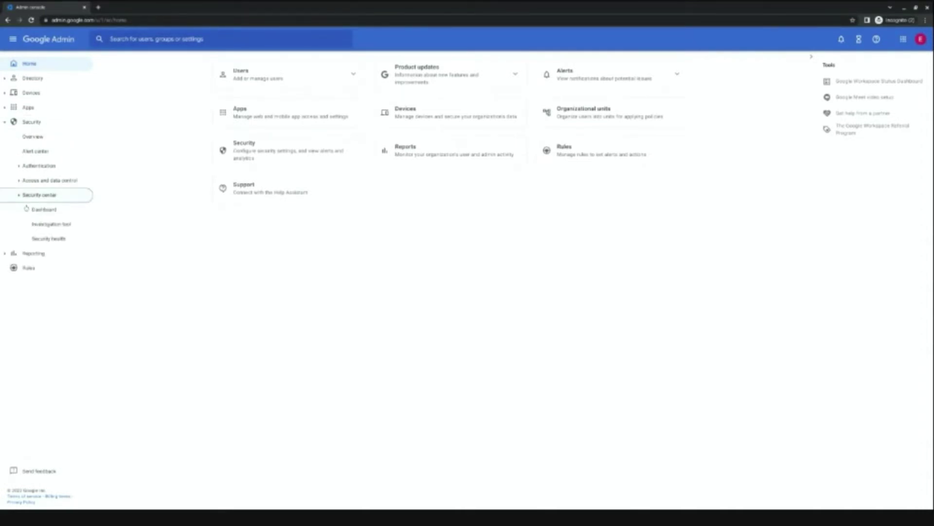
pyautogui.click(49, 231)
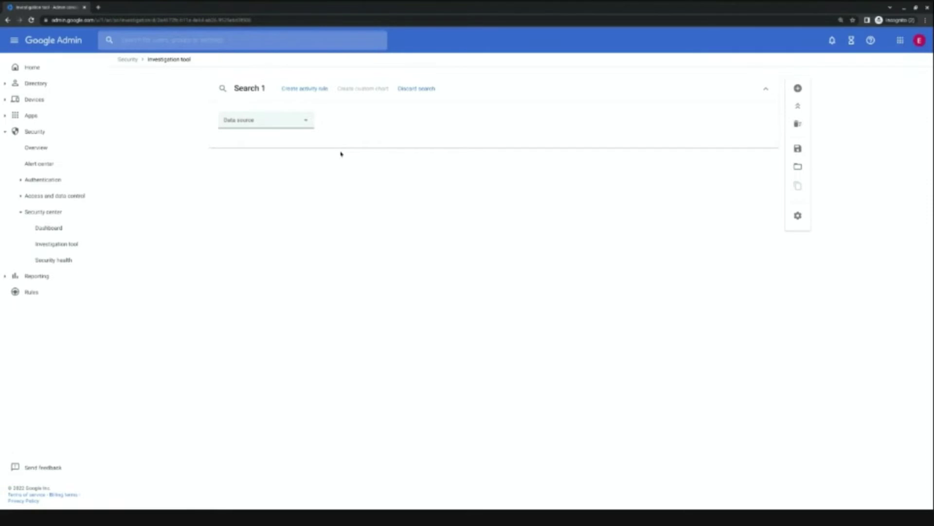
# Step: Zoom the page in and choose Gmail log events as Search 1's data source
pyautogui.hotkey('ctrl', '+')
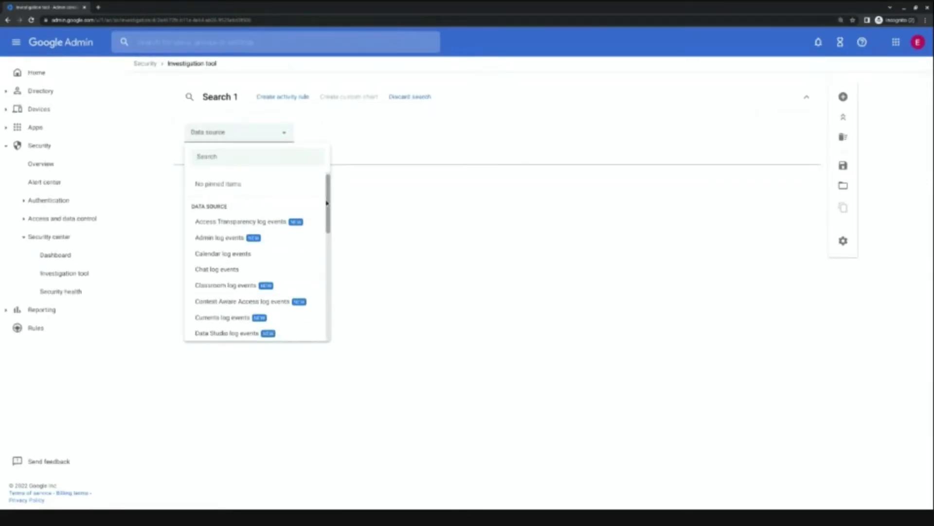
pyautogui.scroll(-1, 327, 203)
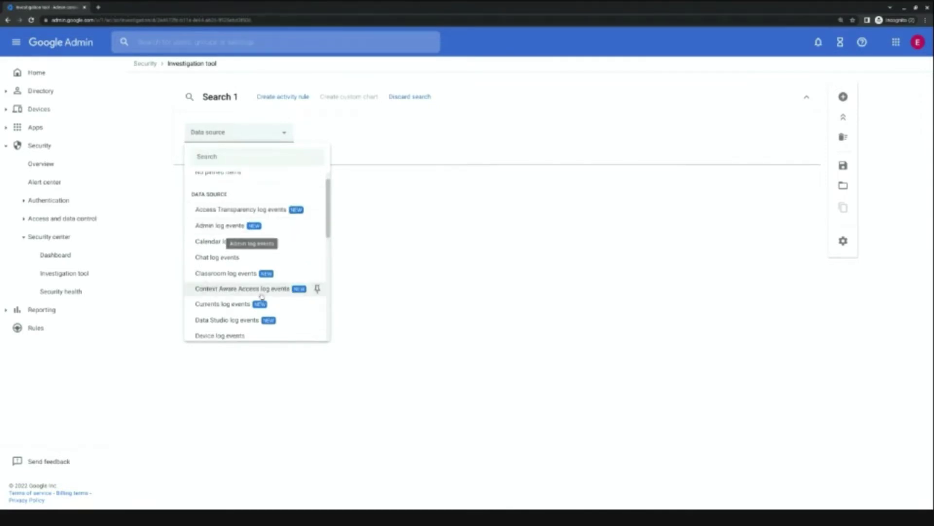
pyautogui.scroll(-1, 262, 301)
pyautogui.scroll(-5, 263, 300)
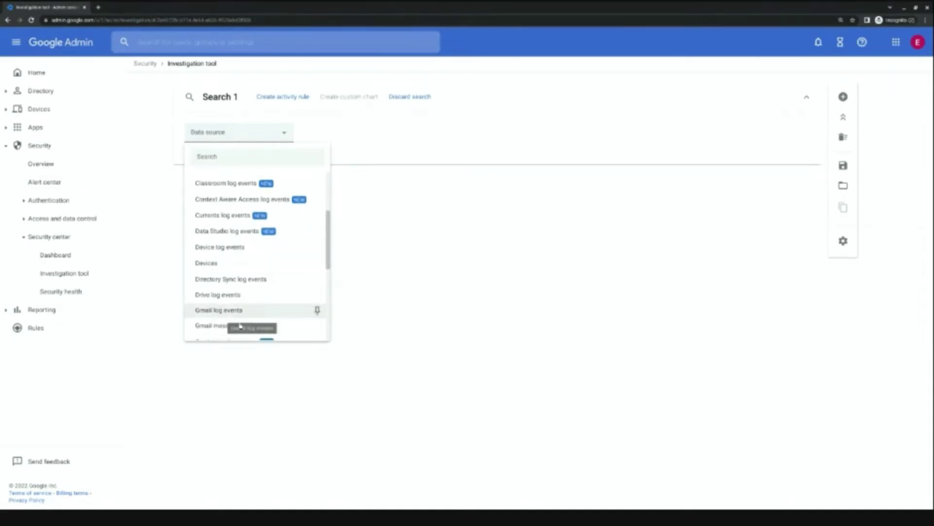
pyautogui.click(239, 310)
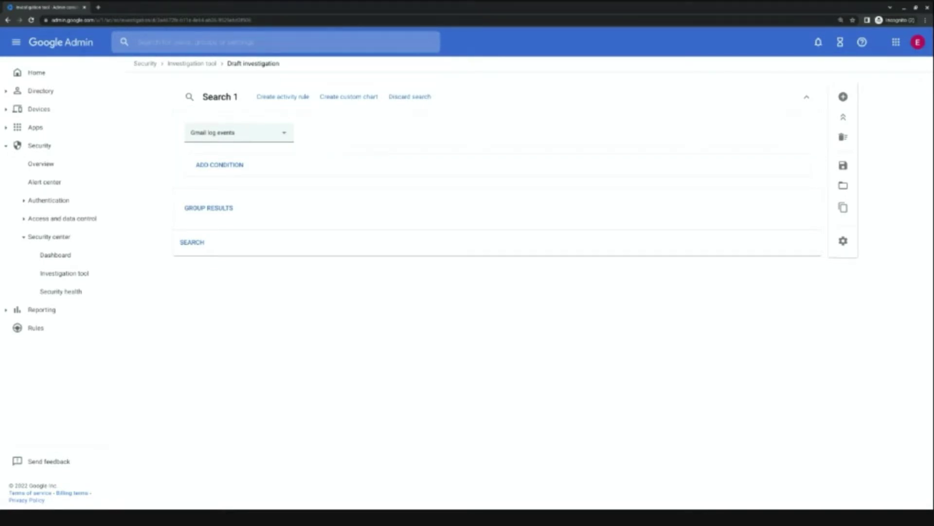
# Step: Add a new condition row and pick Date as its attribute
pyautogui.click(232, 165)
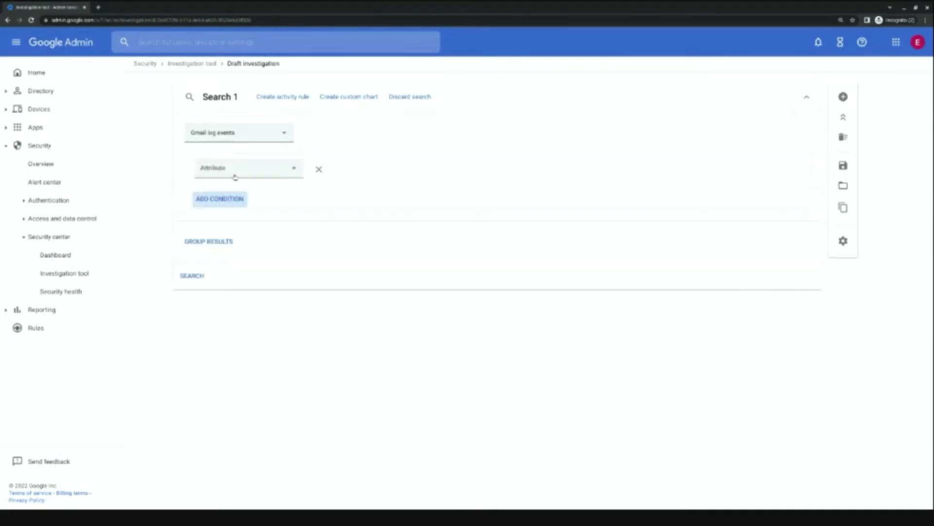
pyautogui.click(280, 174)
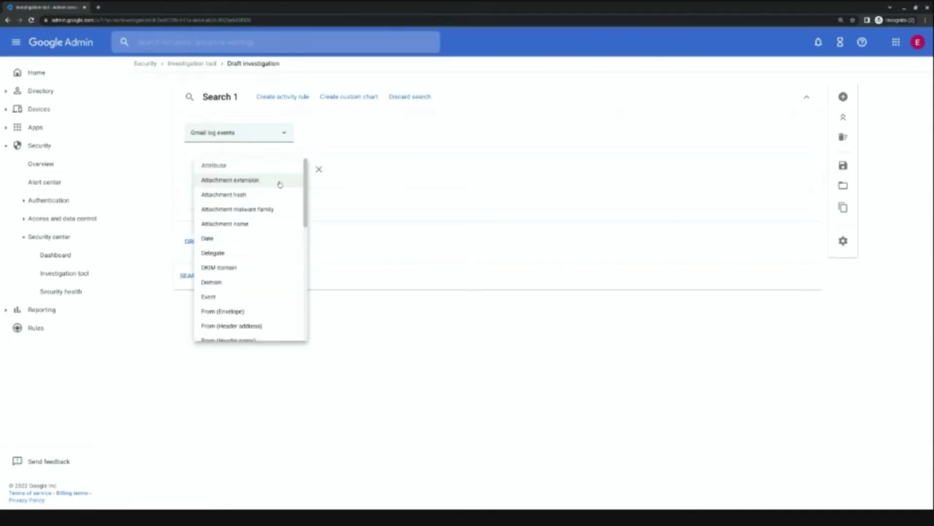
pyautogui.scroll(-1, 311, 212)
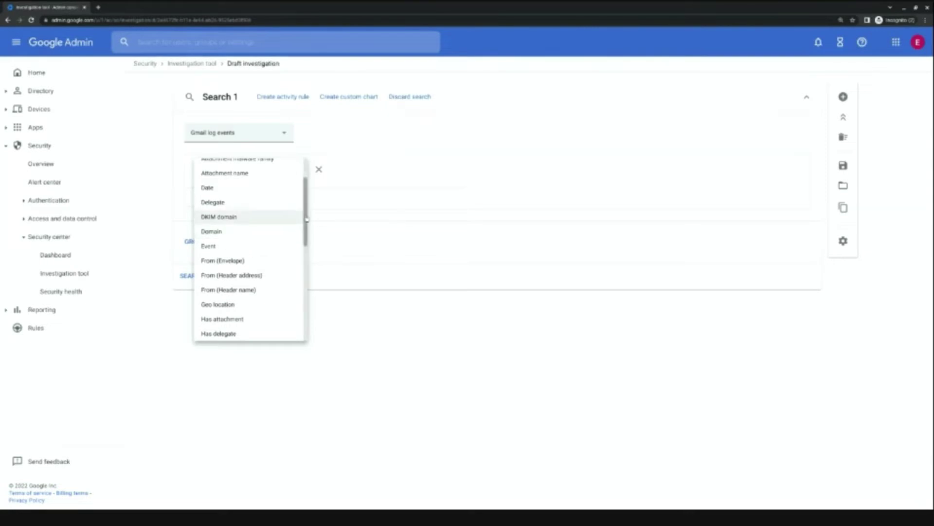
pyautogui.scroll(-2, 306, 219)
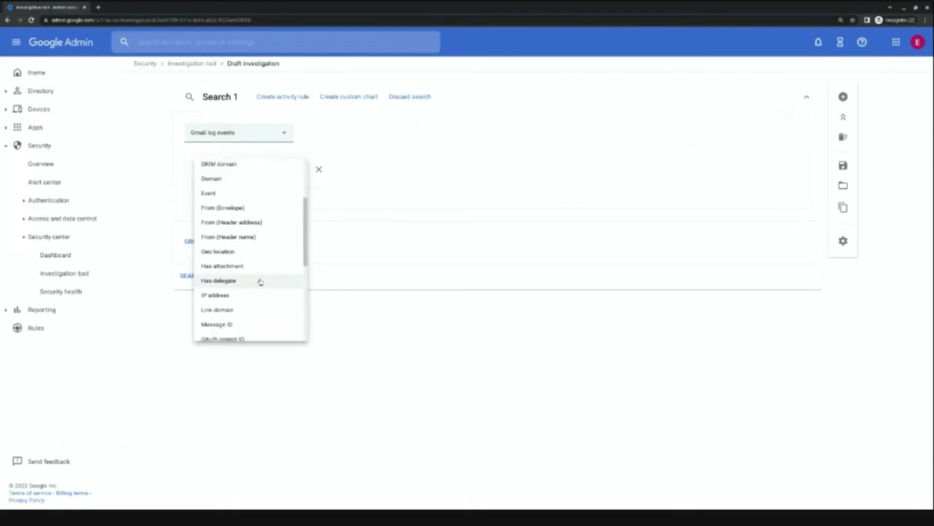
pyautogui.scroll(-1, 252, 309)
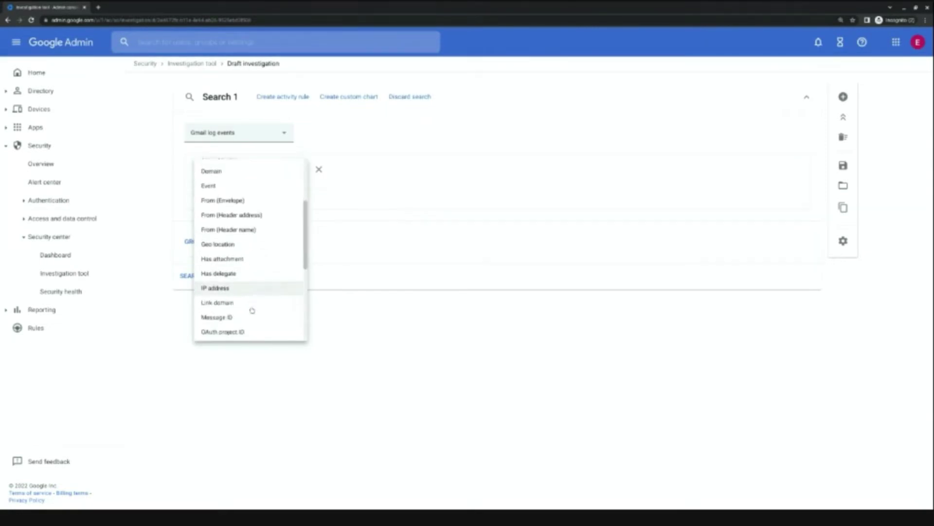
pyautogui.scroll(-3, 304, 287)
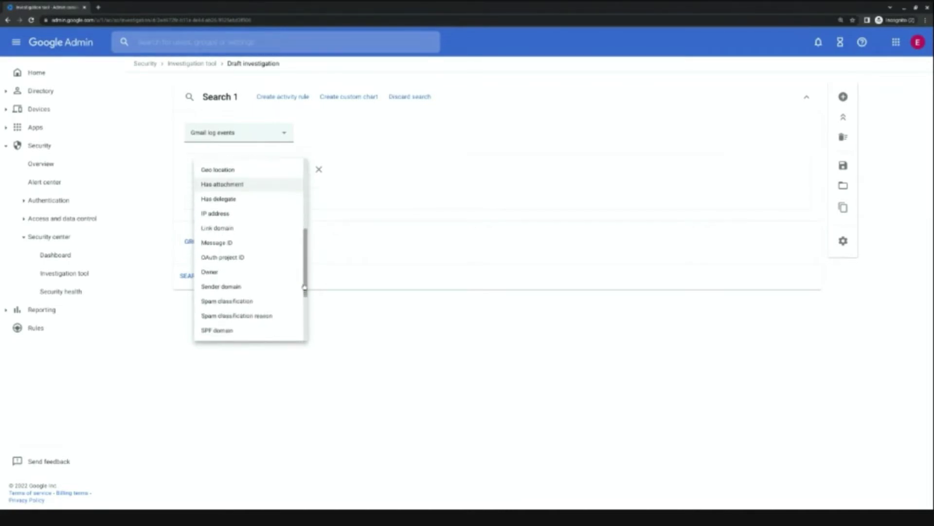
pyautogui.moveTo(304, 287); pyautogui.dragTo(296, 234)
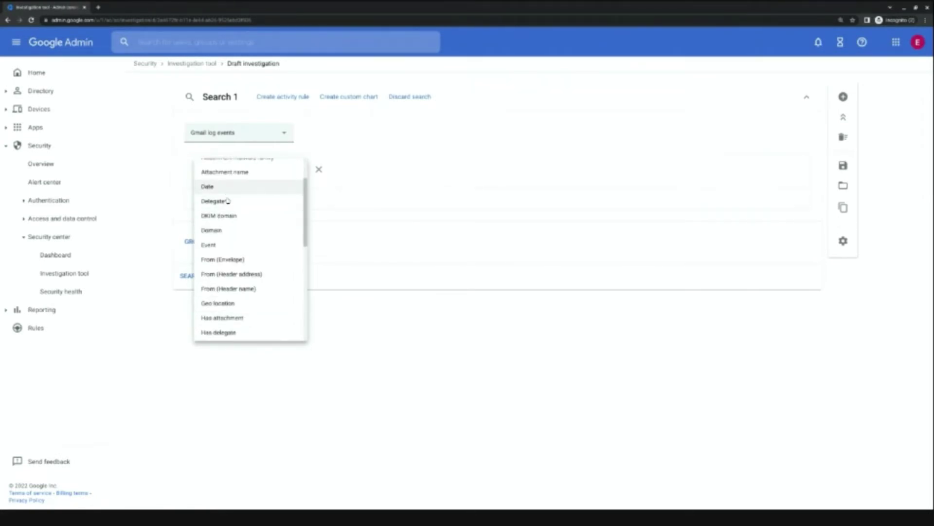
pyautogui.click(214, 186)
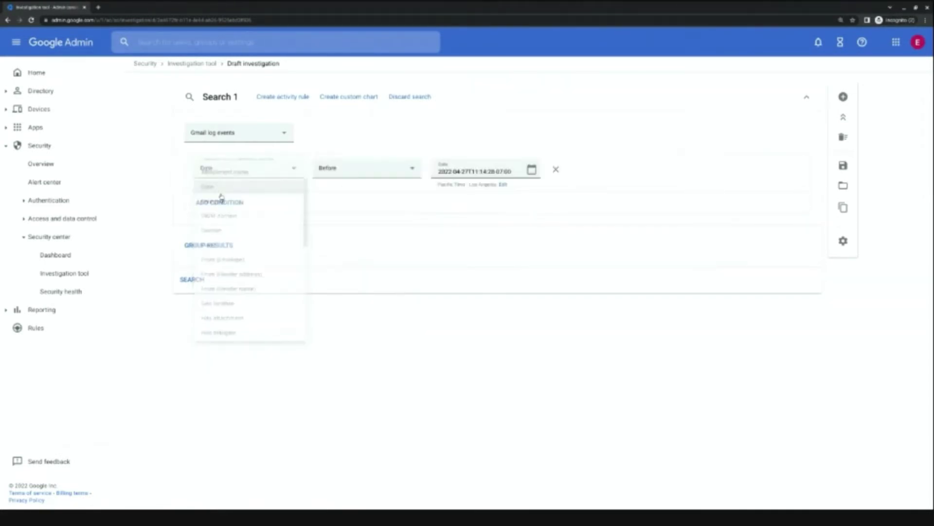
# Step: Set the Date condition to After April 22, 2022 and run the search
pyautogui.click(365, 173)
pyautogui.click(364, 179)
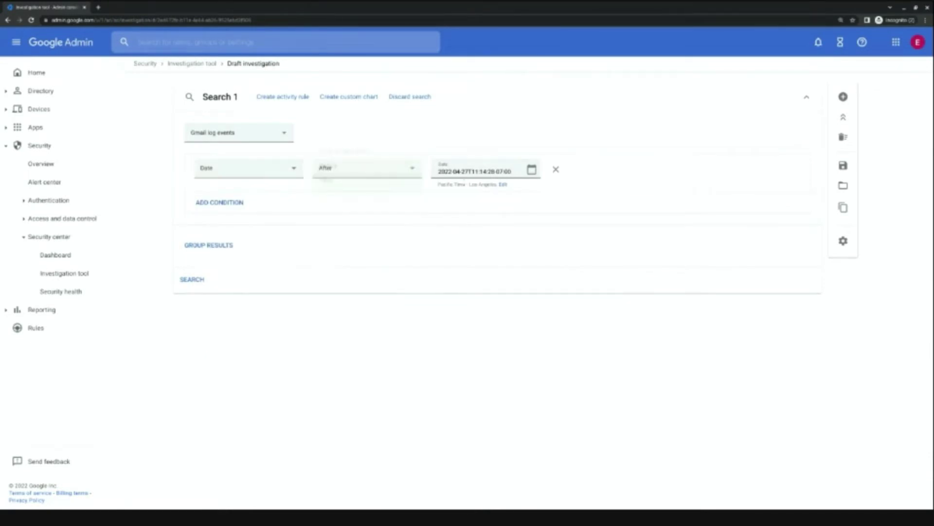
pyautogui.click(532, 169)
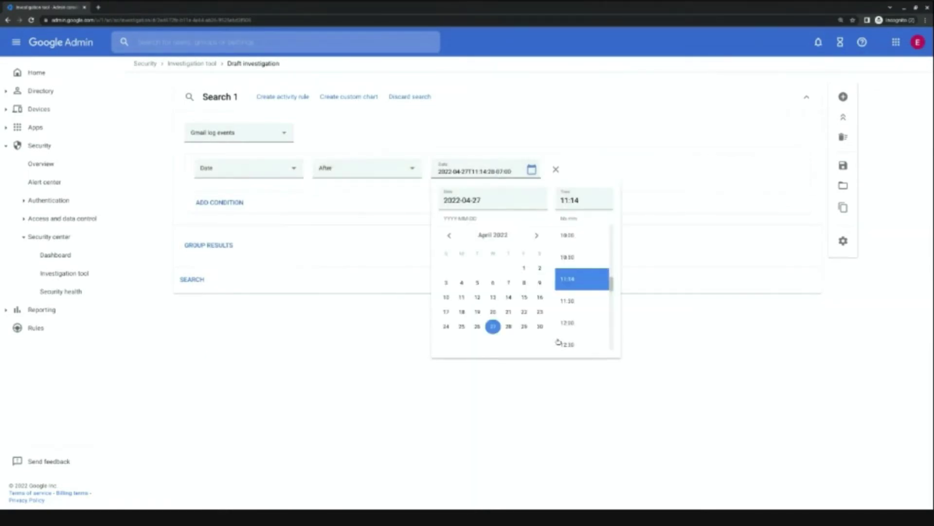
pyautogui.click(524, 311)
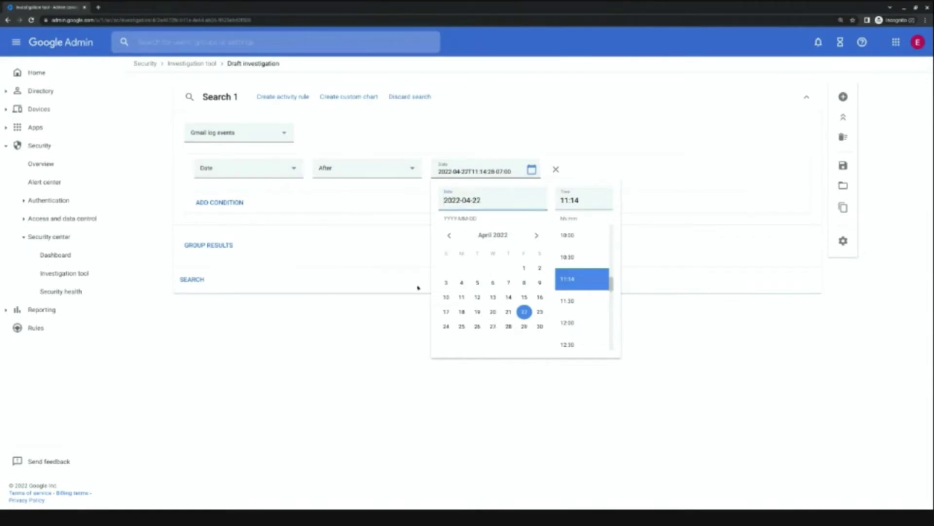
pyautogui.click(197, 285)
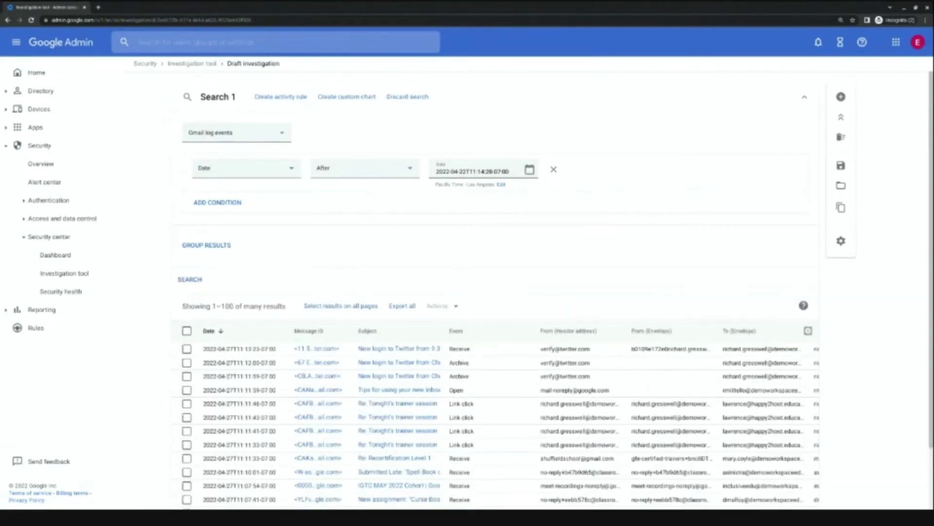
pyautogui.scroll(-2, 146, 252)
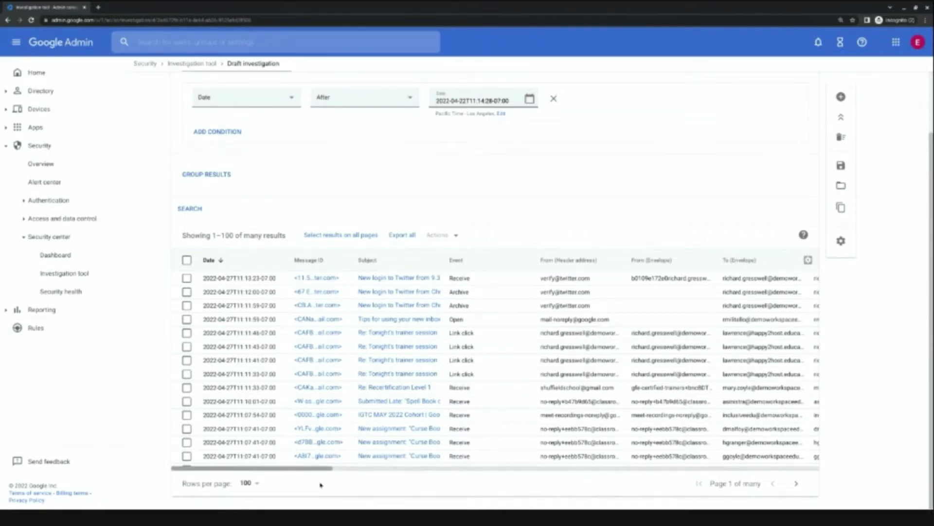
pyautogui.moveTo(321, 484); pyautogui.dragTo(576, 492)
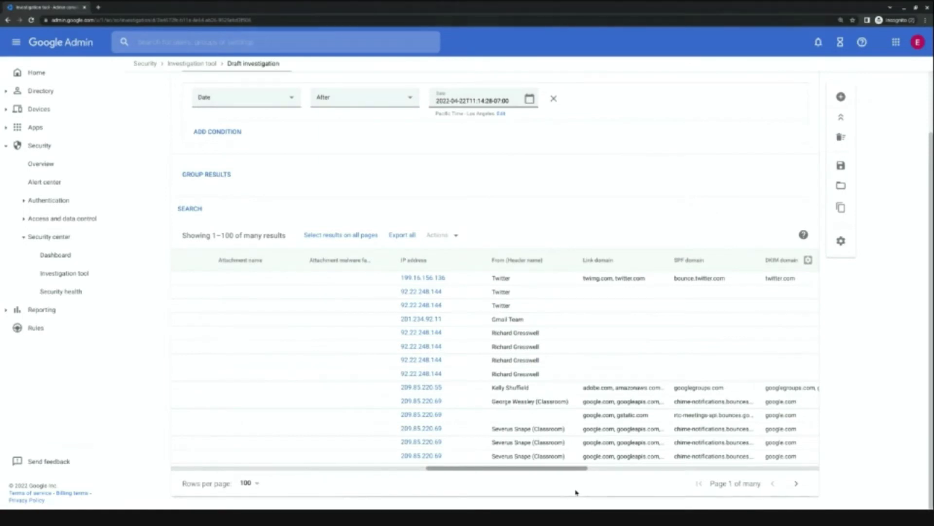
pyautogui.moveTo(576, 492); pyautogui.dragTo(305, 487)
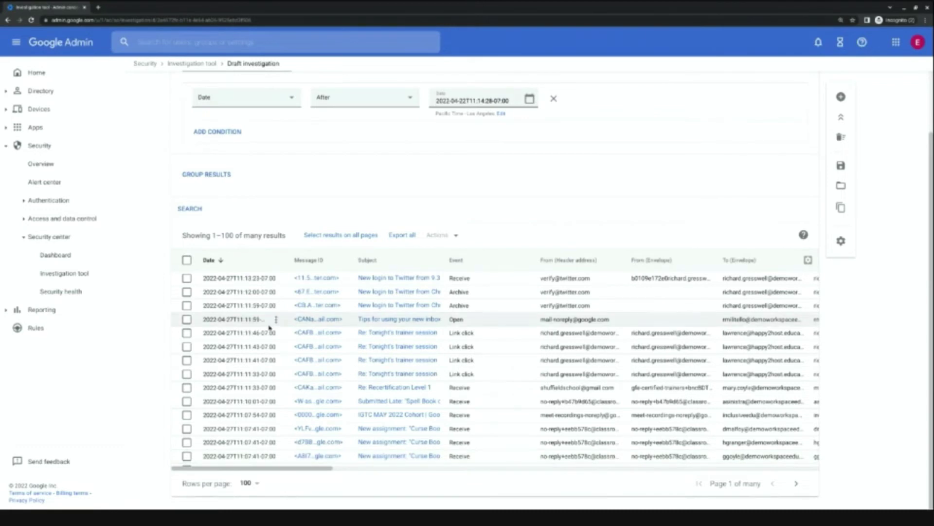
# Step: Select the 'Tips for using your new inbox' row and four 'Re: Tonight's trainer session' rows, then show Actions
pyautogui.click(186, 319)
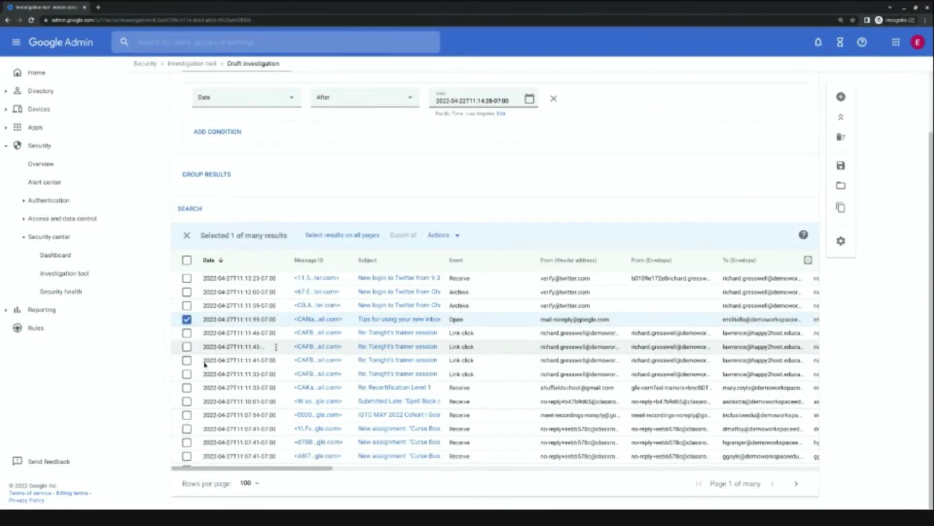
pyautogui.click(187, 333)
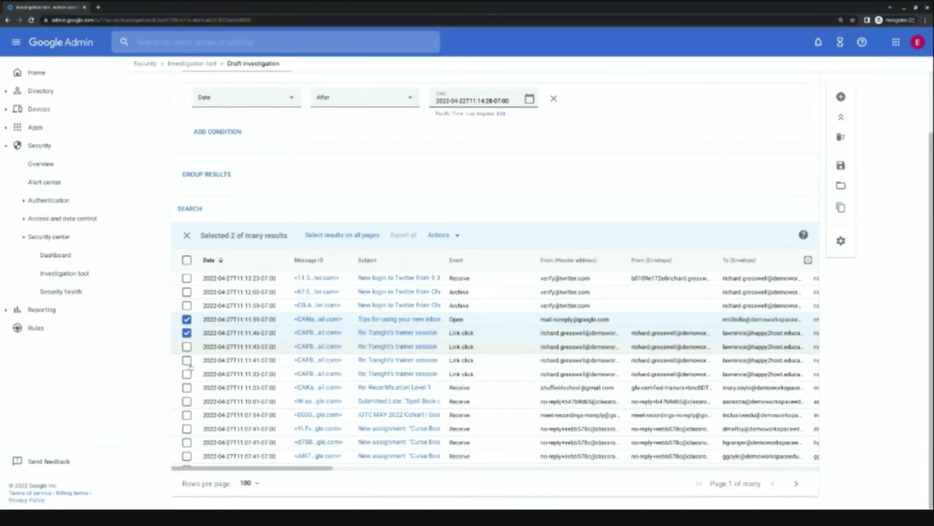
pyautogui.click(187, 347)
pyautogui.click(186, 360)
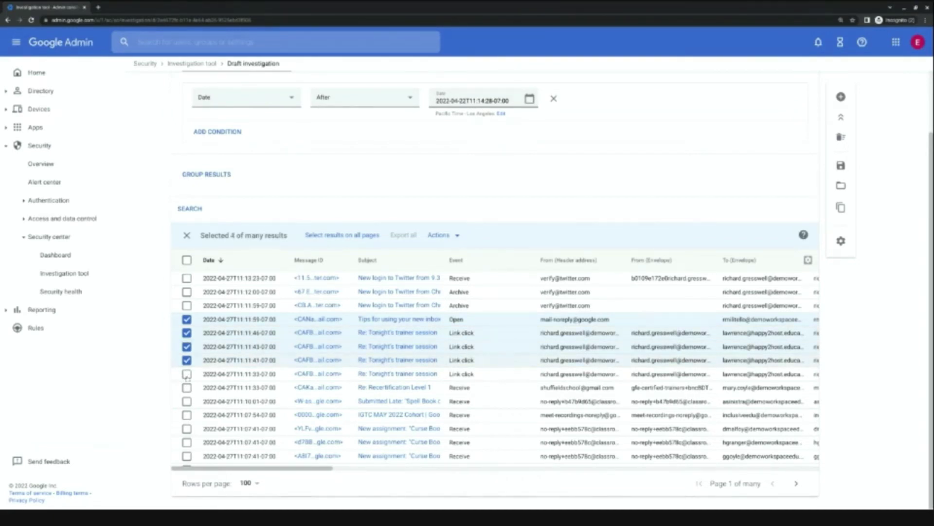
pyautogui.click(186, 374)
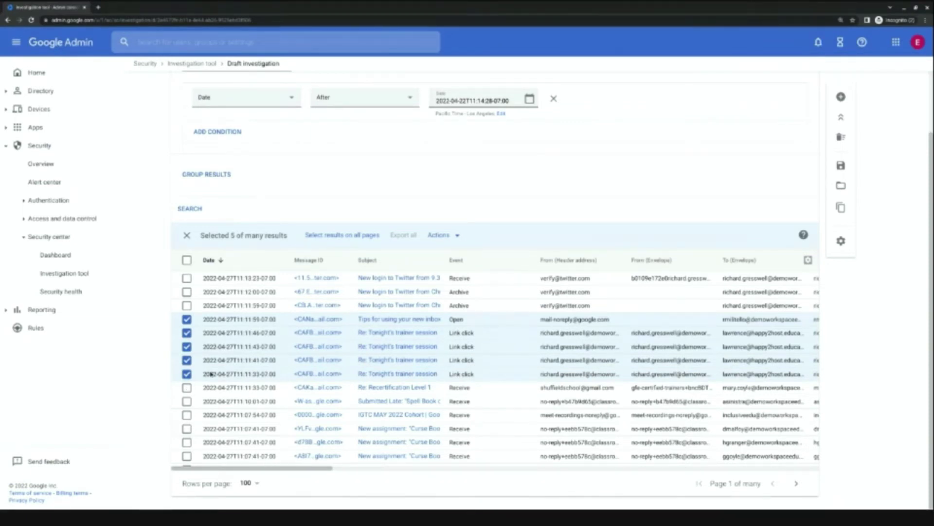
pyautogui.click(454, 236)
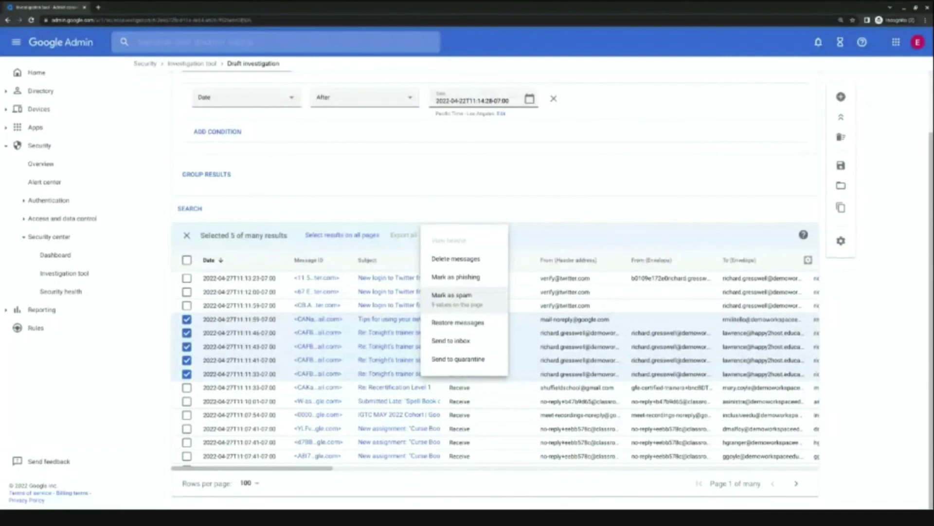
# Step: Choose Delete messages for the five selected messages
pyautogui.press('Escape')
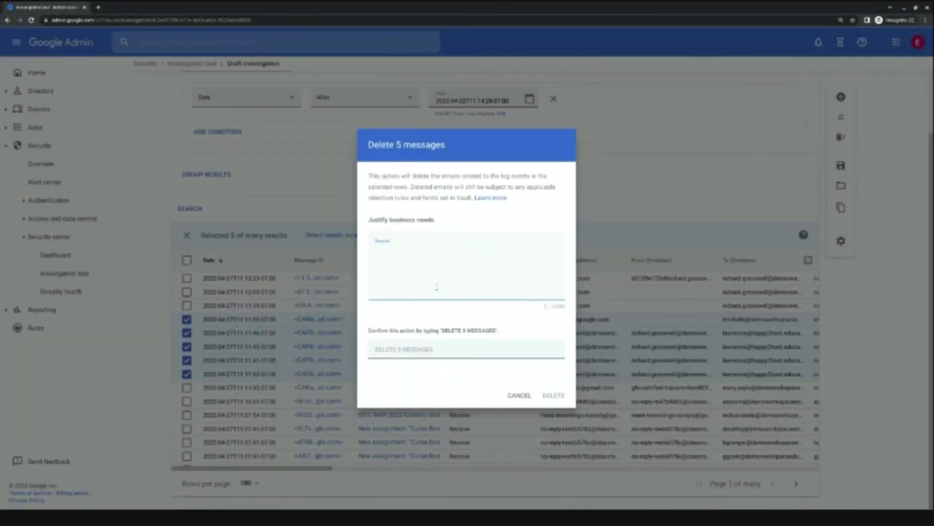
# Step: Justify with 'Phishing attempt', confirm with 'DELETE 5 MESSAGES', and delete the five messages
pyautogui.write('Phishing attempt')
pyautogui.click(467, 349)
pyautogui.write('DE')
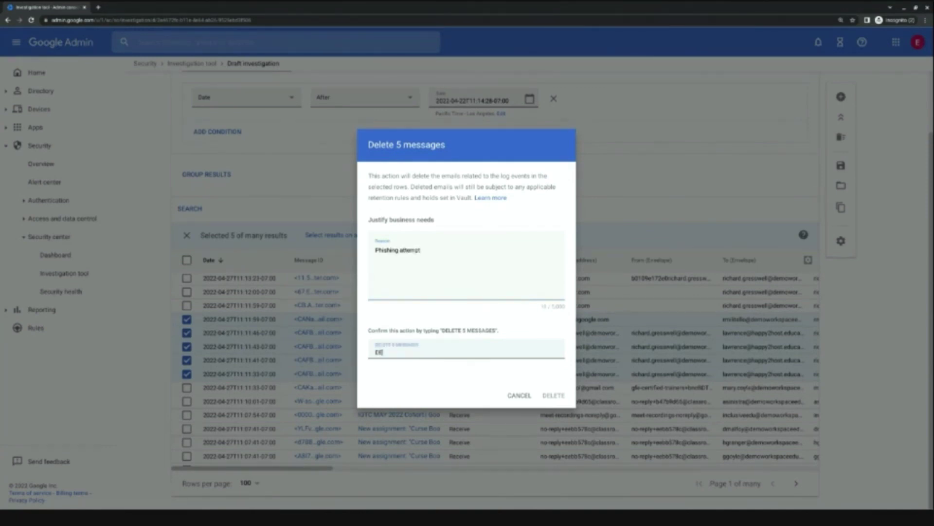
pyautogui.write('LETE 5 MESSAGES')
pyautogui.click(553, 395)
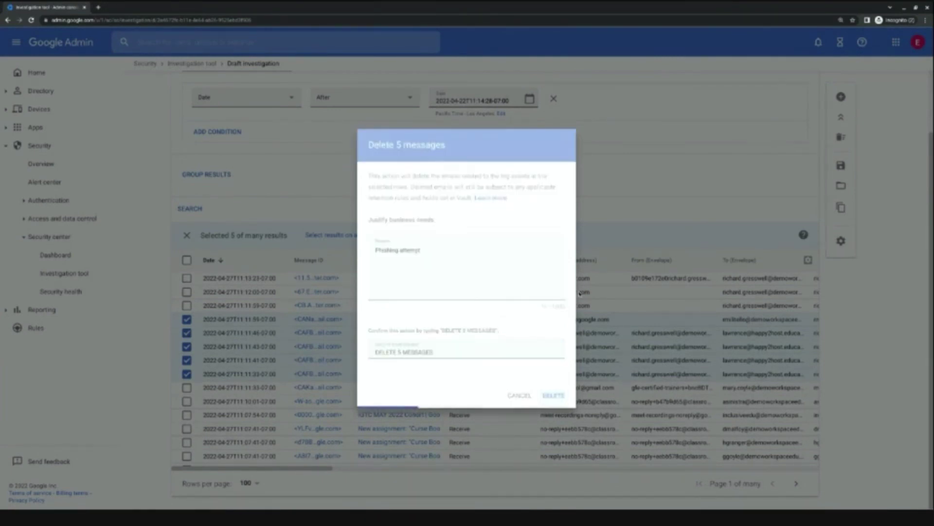